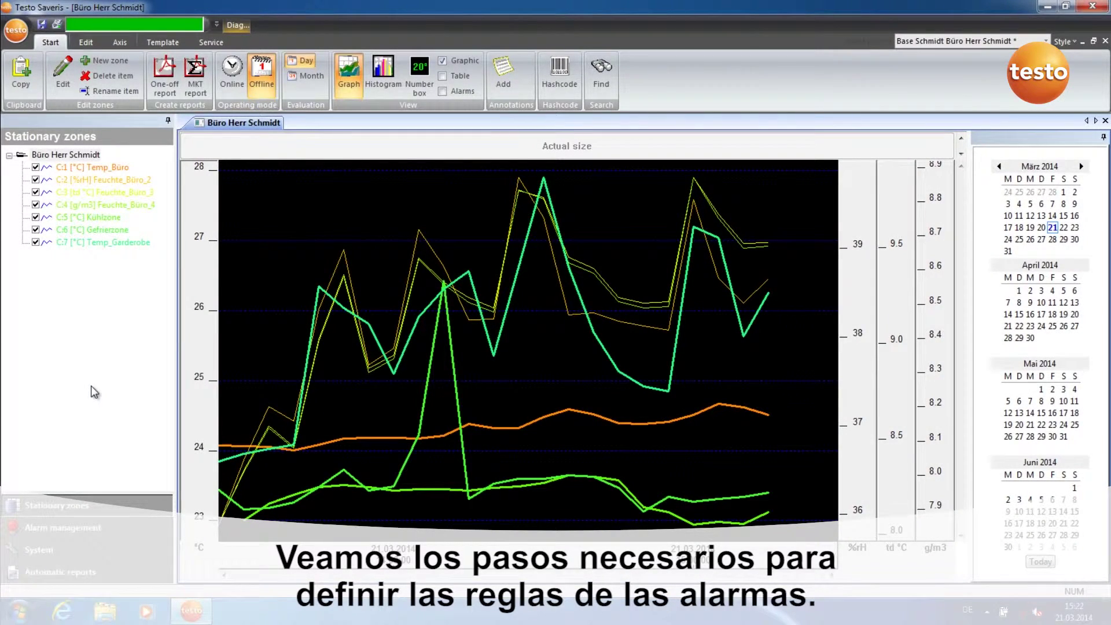
- Show the Alarm rules page under Alarm management, with its empty rules table
{"action": "left_click", "coordinate": [61, 531]}
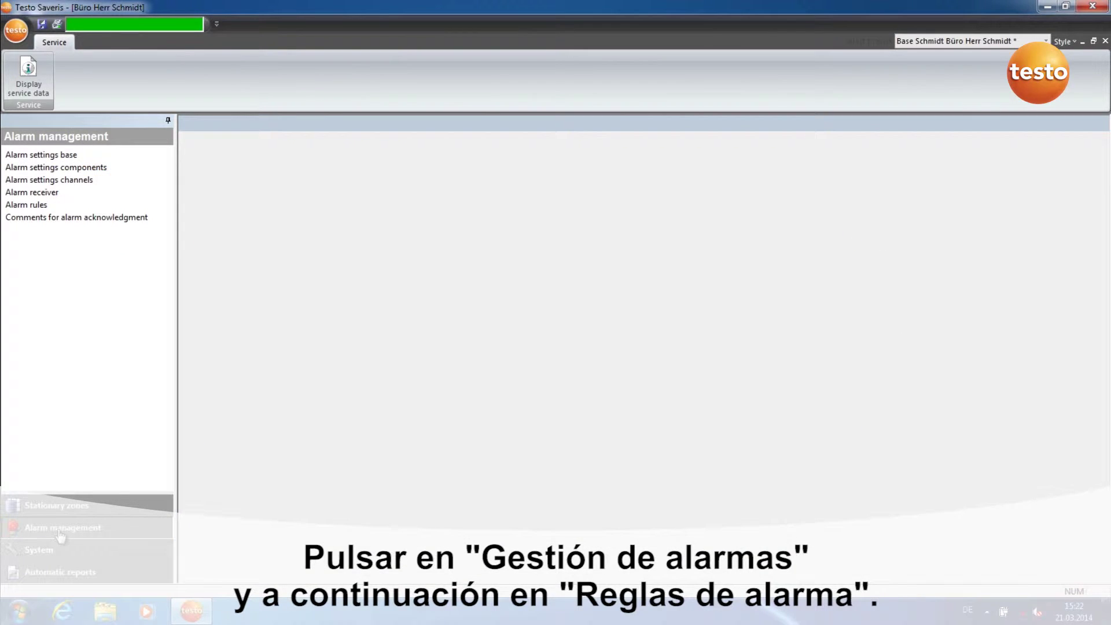
{"action": "left_click", "coordinate": [39, 205]}
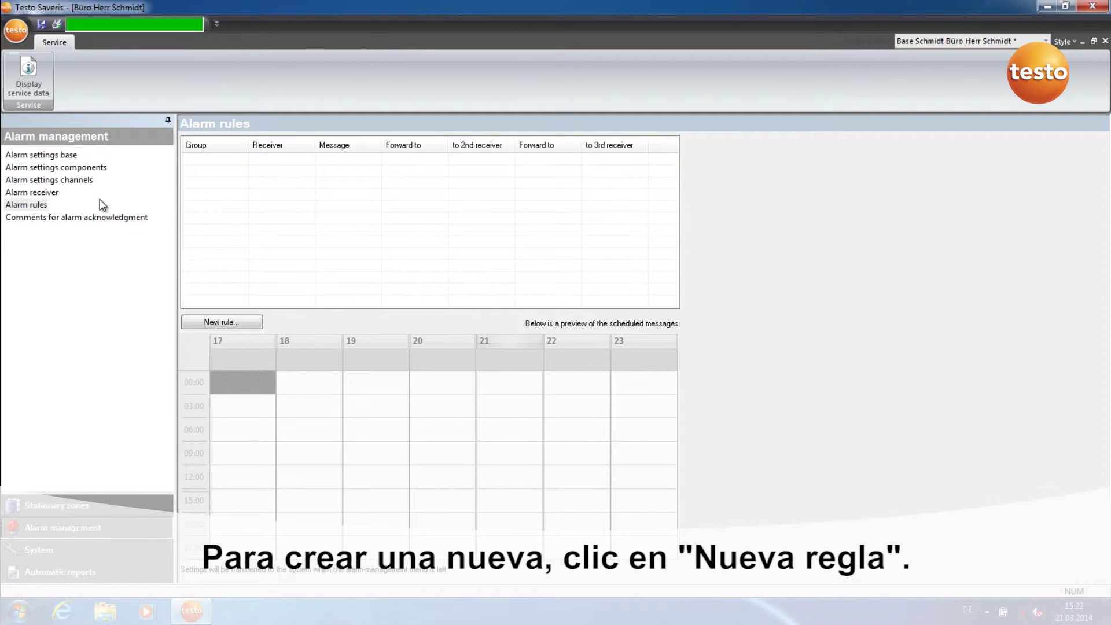
- Create a new alarm rule for group Hitzefrei with Herr Schmidt as receiver
{"action": "left_click", "coordinate": [211, 324]}
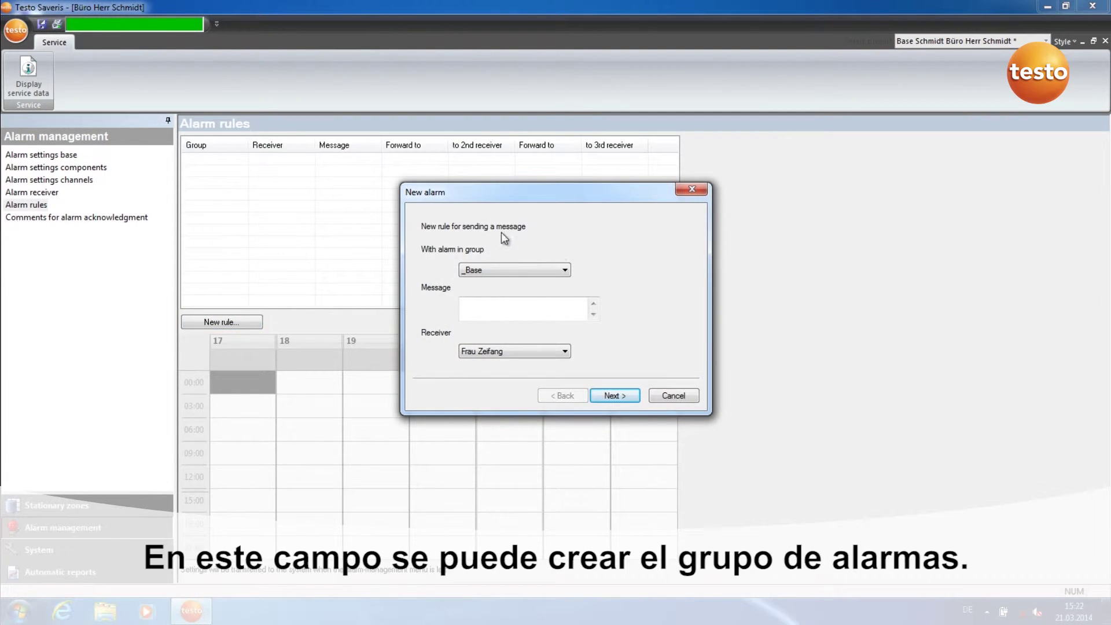
{"action": "left_click", "coordinate": [565, 271]}
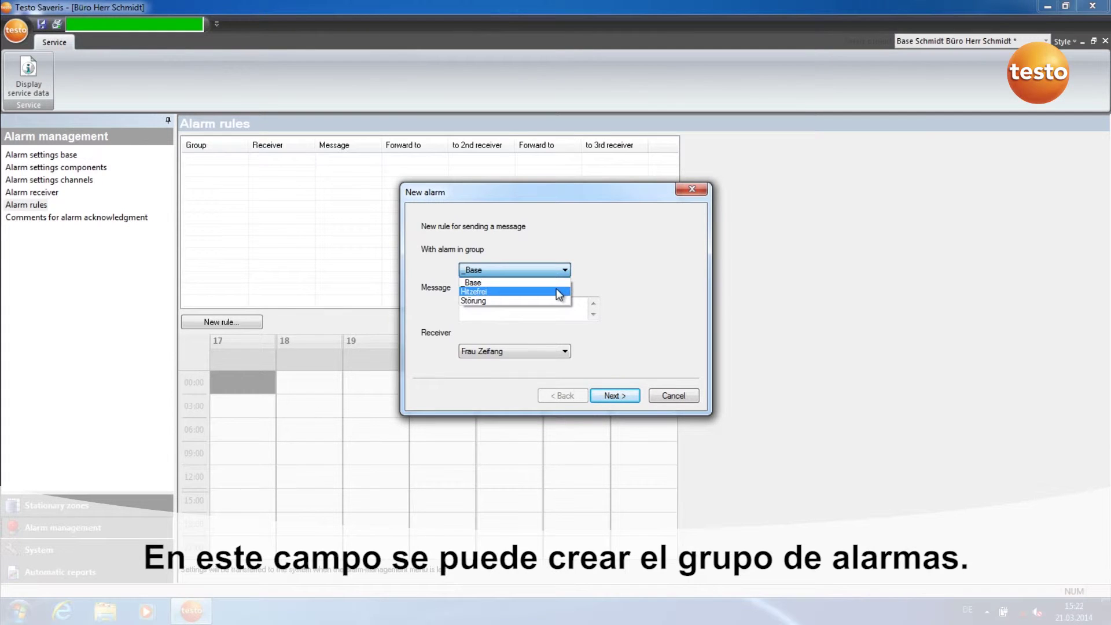
{"action": "left_click", "coordinate": [555, 291]}
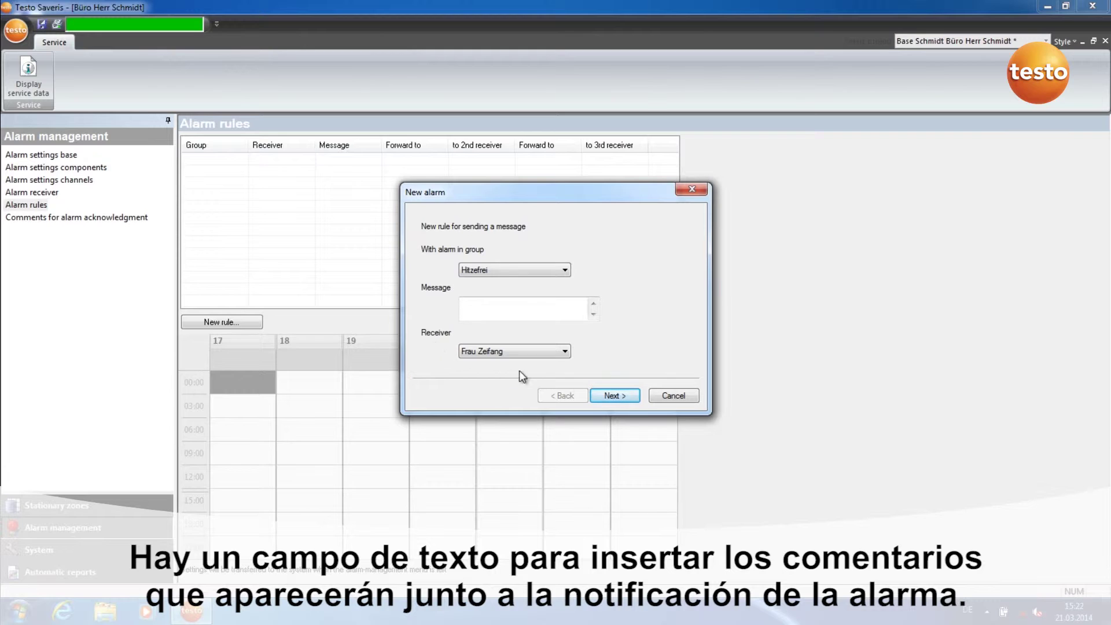
{"action": "left_click", "coordinate": [565, 353]}
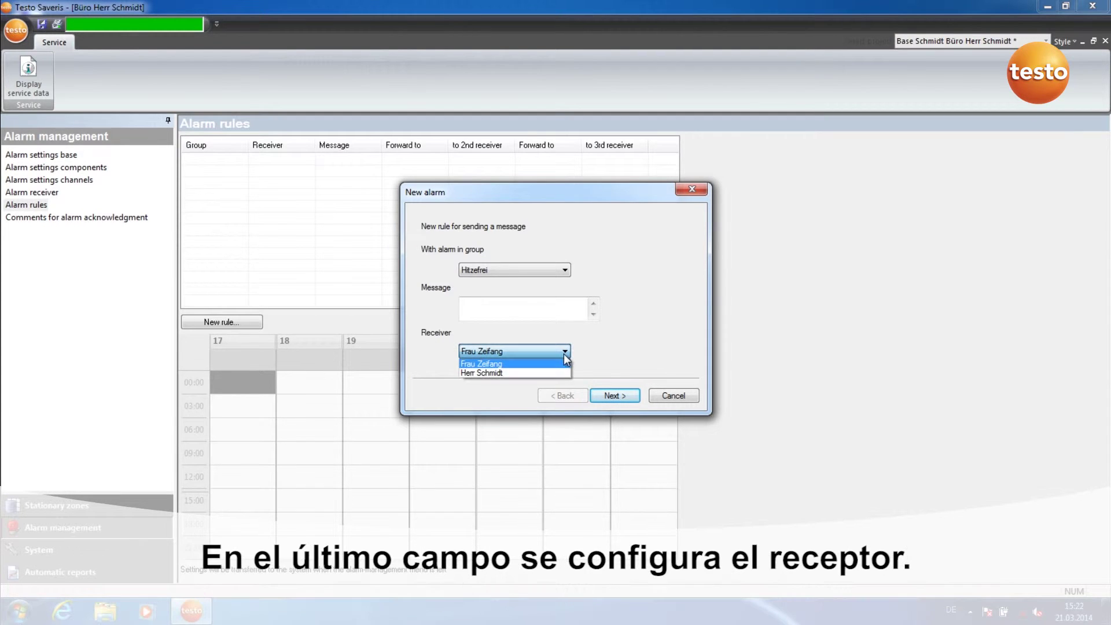
{"action": "left_click", "coordinate": [561, 373]}
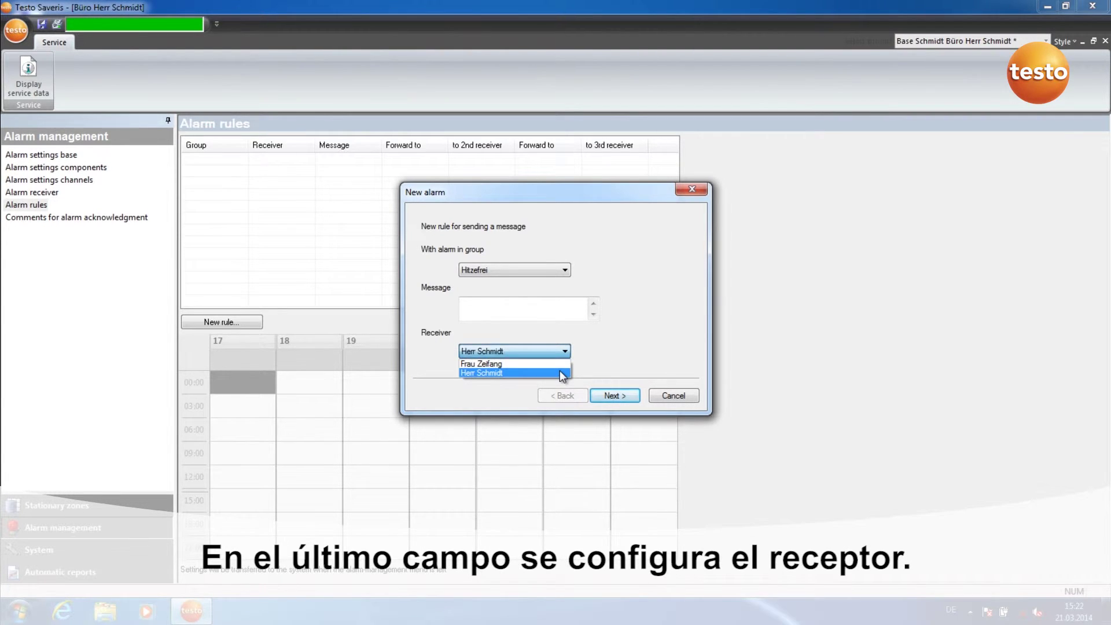
{"action": "left_click", "coordinate": [608, 396]}
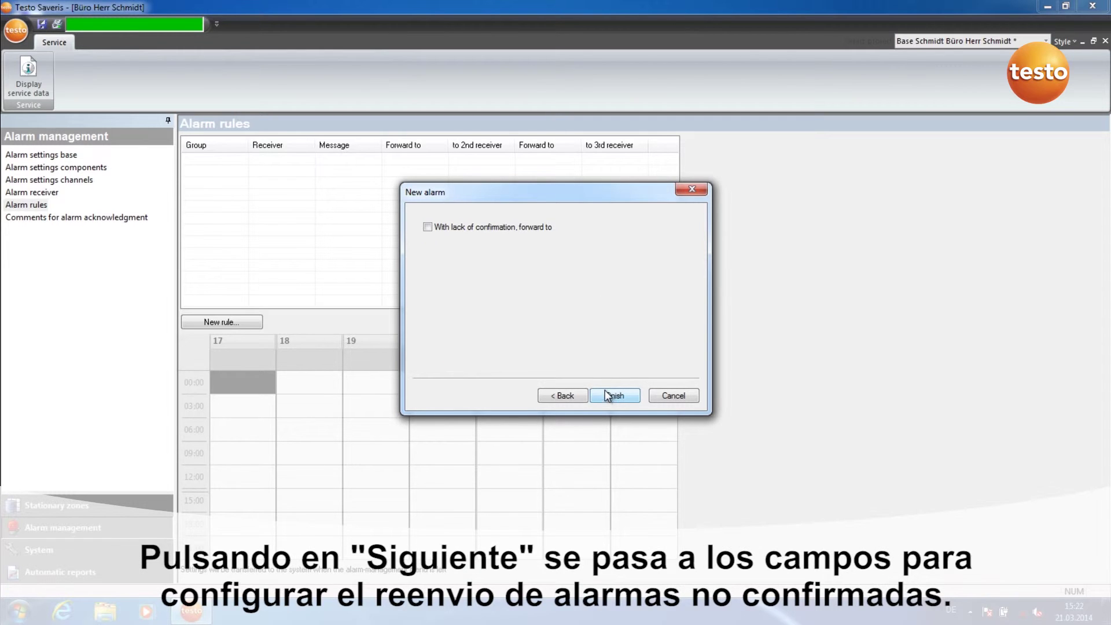
{"action": "left_click", "coordinate": [429, 230]}
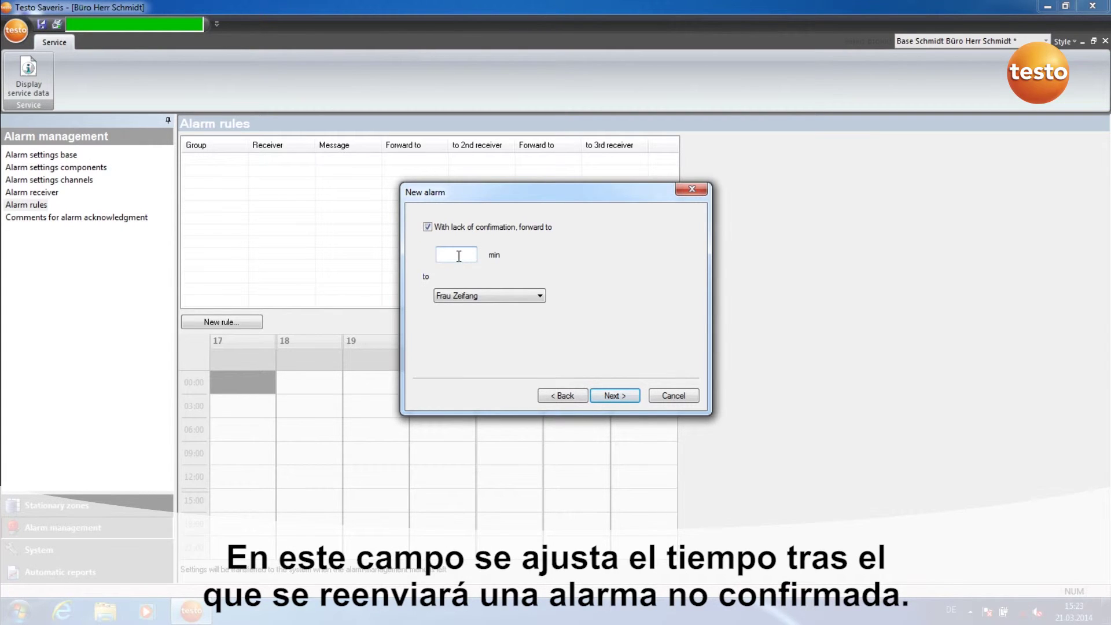
{"action": "type", "text": "15"}
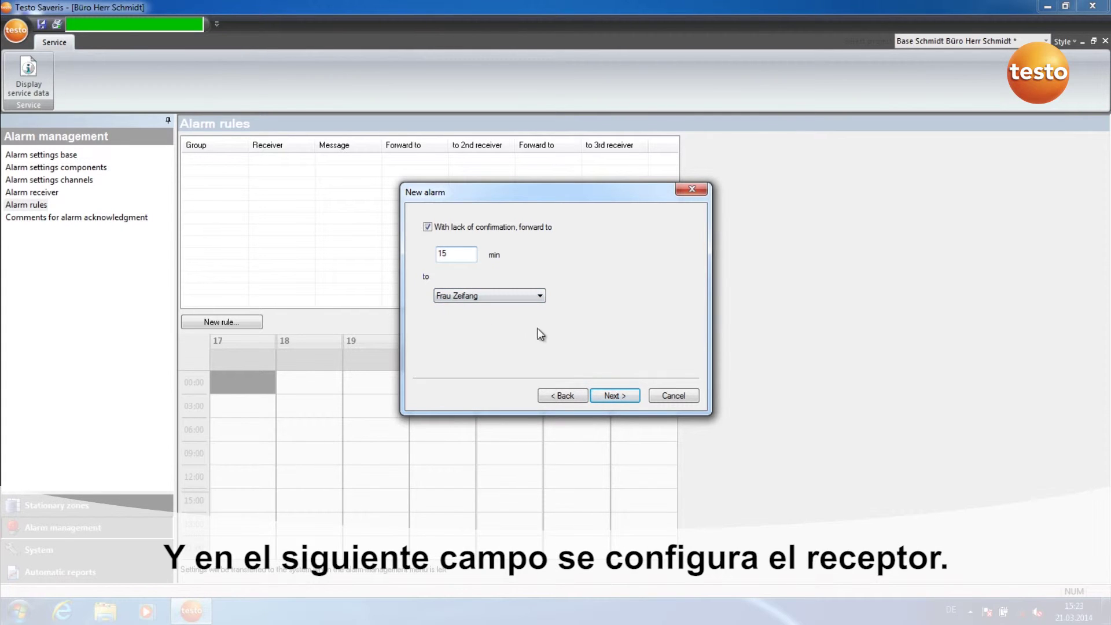
{"action": "left_click", "coordinate": [609, 393]}
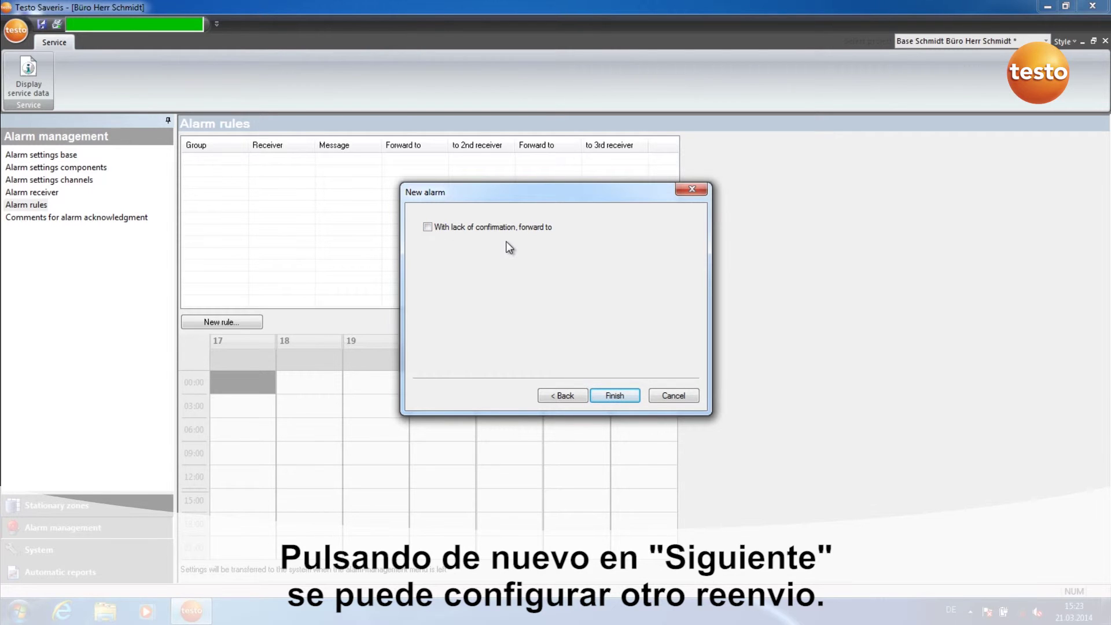
- Finish the Hitzefrei rule and transfer the alarm settings to the base via Stationary zones
{"action": "left_click", "coordinate": [609, 395]}
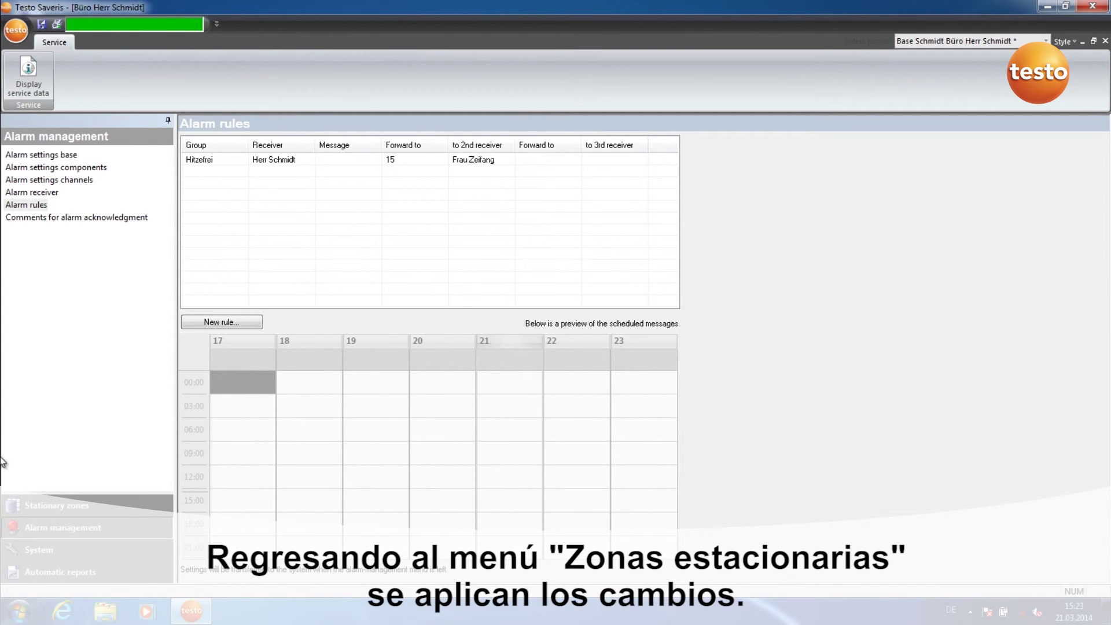
{"action": "left_click", "coordinate": [22, 507]}
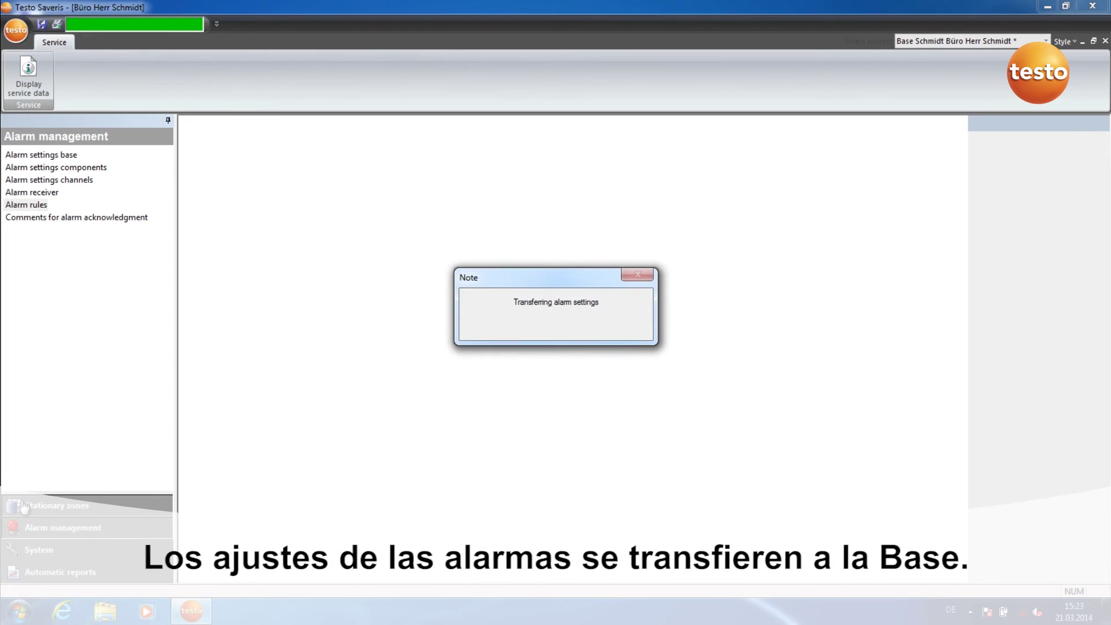